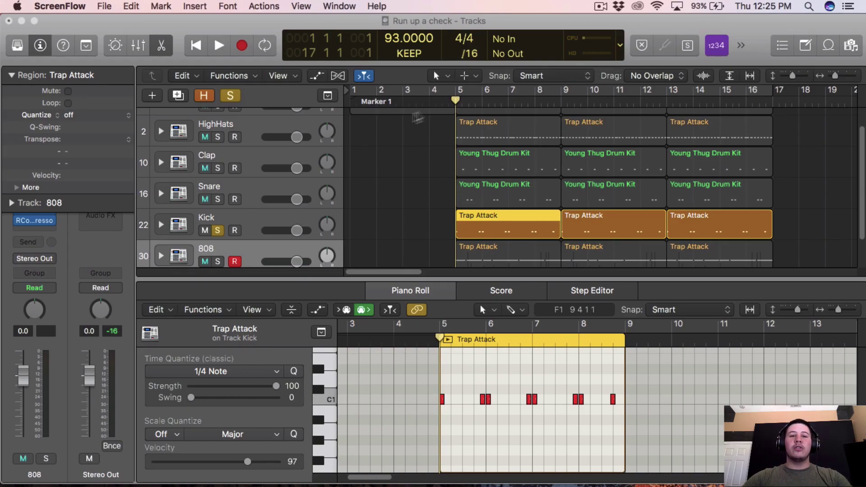
- Bring Logic Pro X forward and clear the Kick region selection
click(348, 158)
click(368, 156)
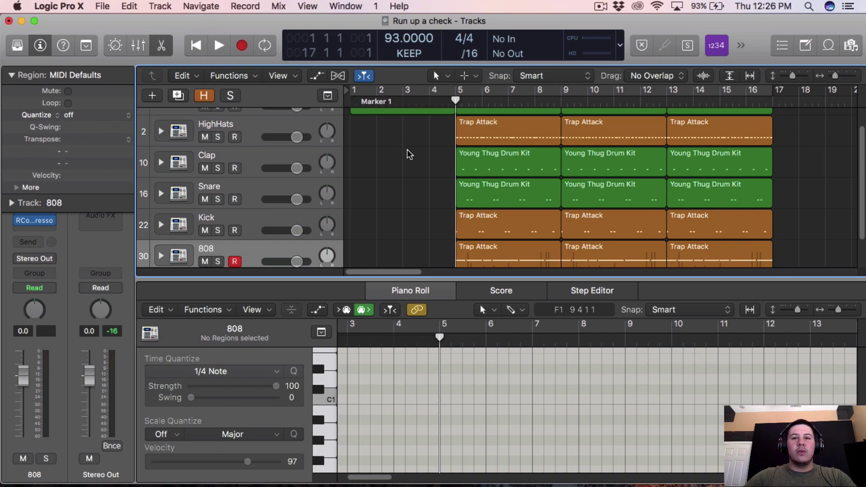
scroll(419, 151, down, 2)
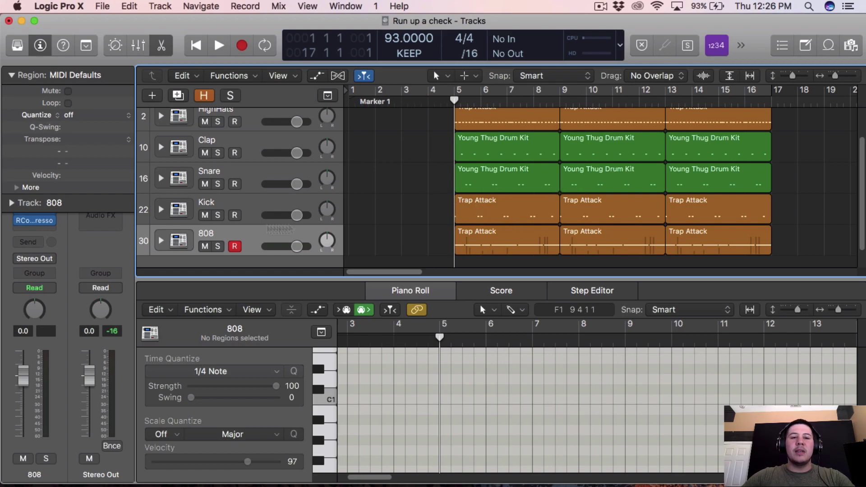
- Solo the Kick and 808 tracks and play them together
click(218, 215)
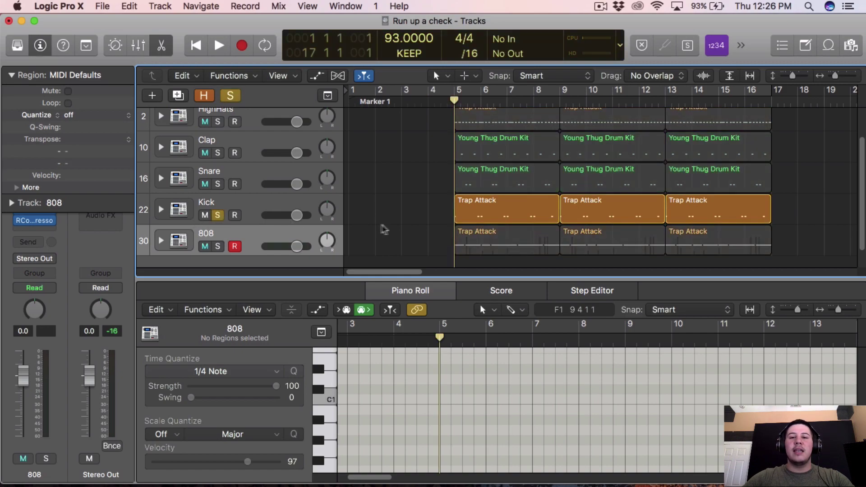
click(218, 246)
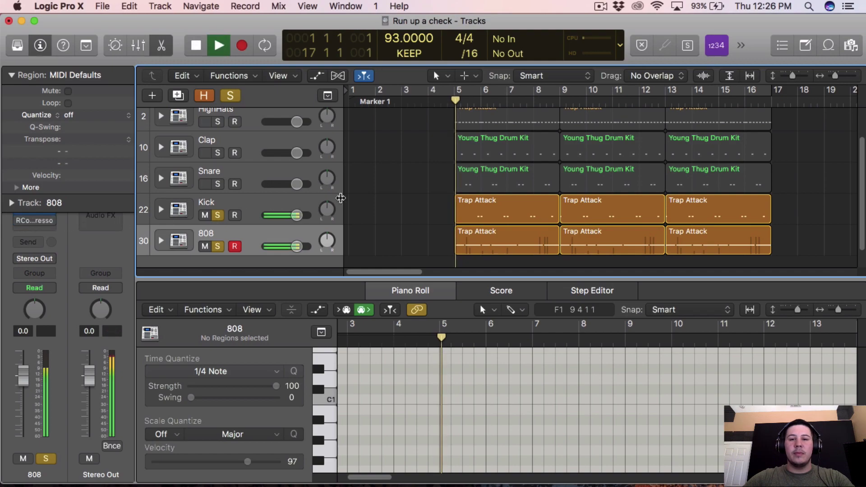
key(space)
- Collapse the Region inspector section to show the 808's channel strip, then stop playback
scroll(389, 198, up, 2)
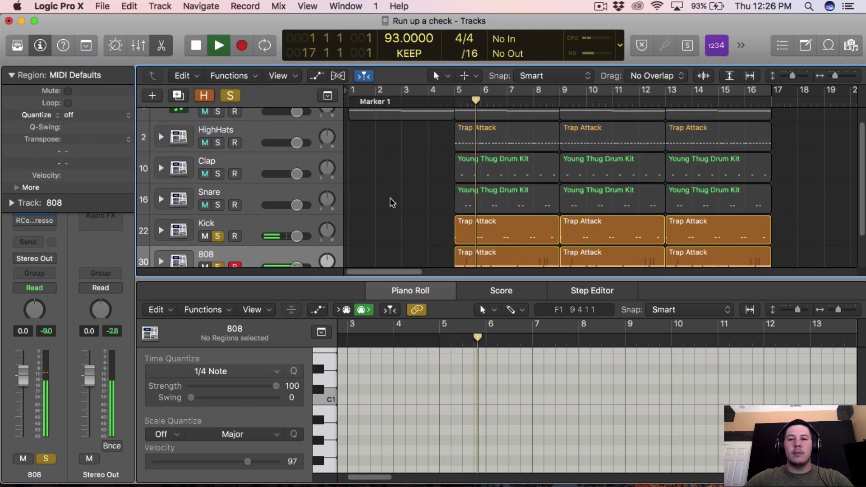
scroll(390, 197, down, 2)
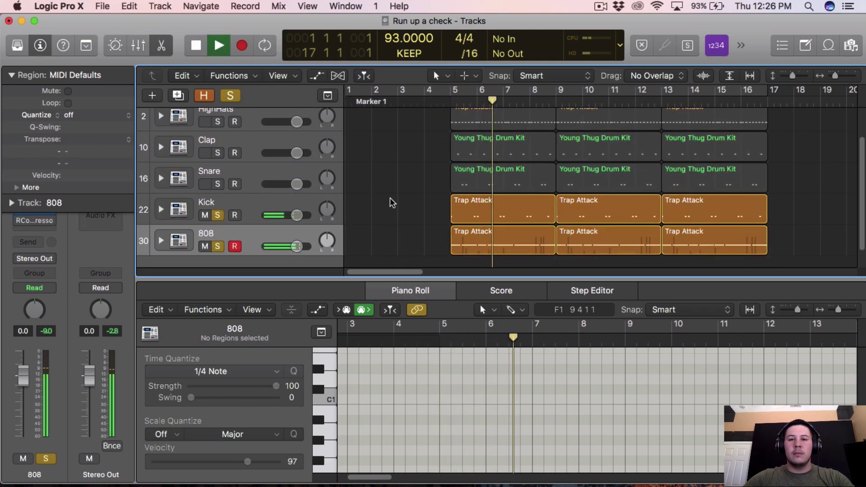
scroll(392, 200, right, 2)
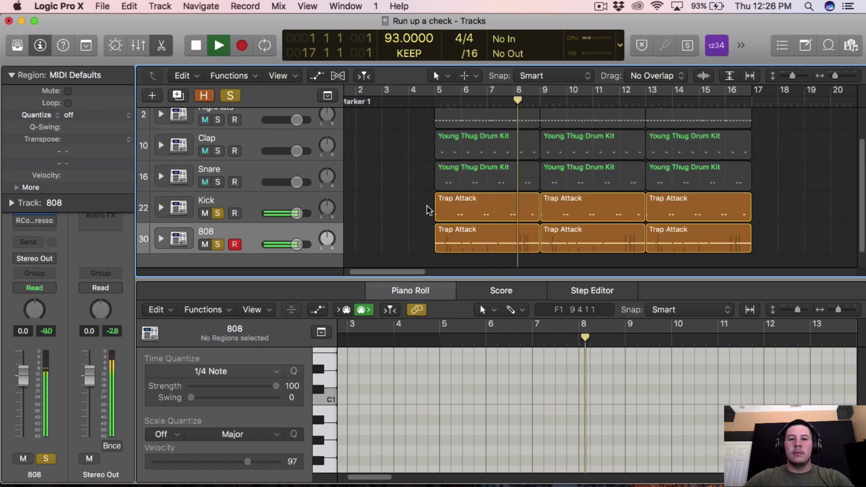
click(45, 75)
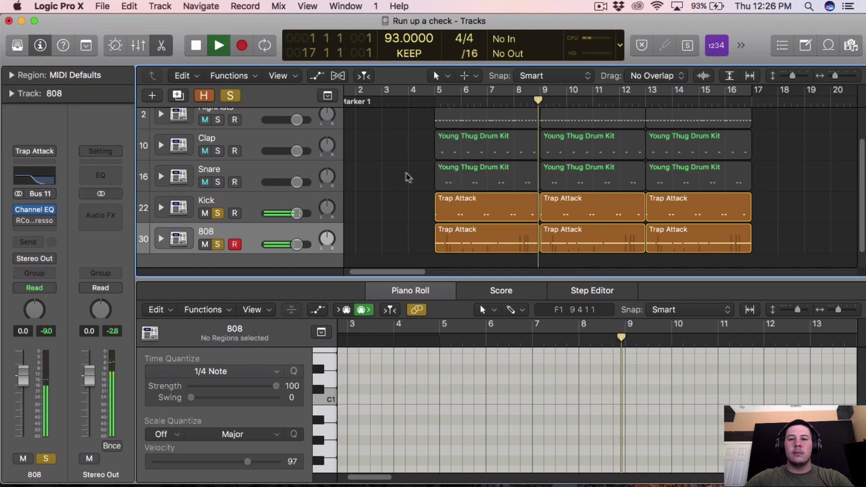
key(space)
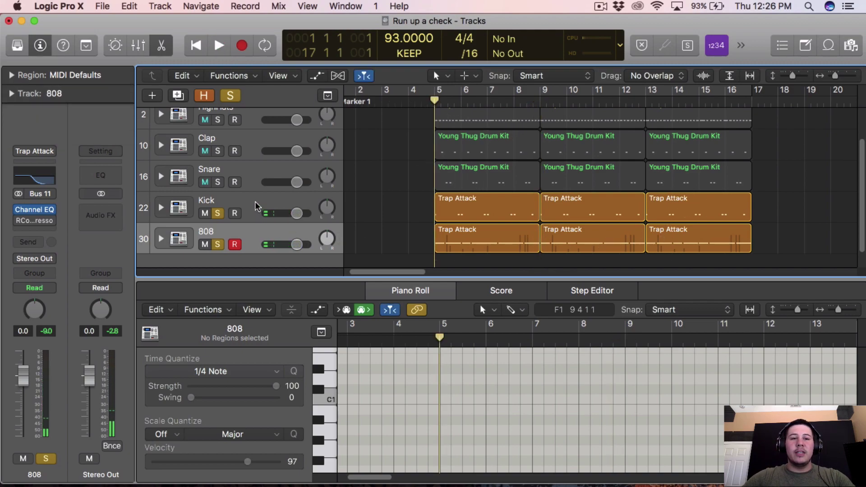
- On the 808 track, remove the existing compressor and insert a stereo RCompressor
click(216, 206)
click(245, 235)
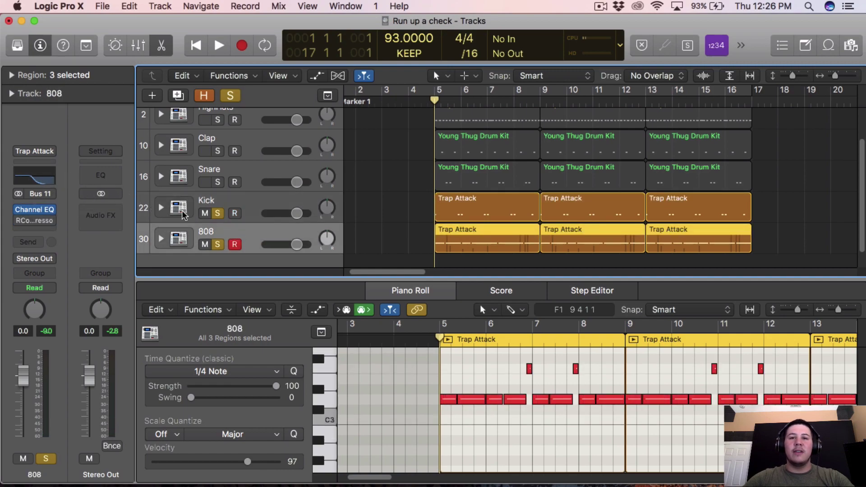
click(53, 220)
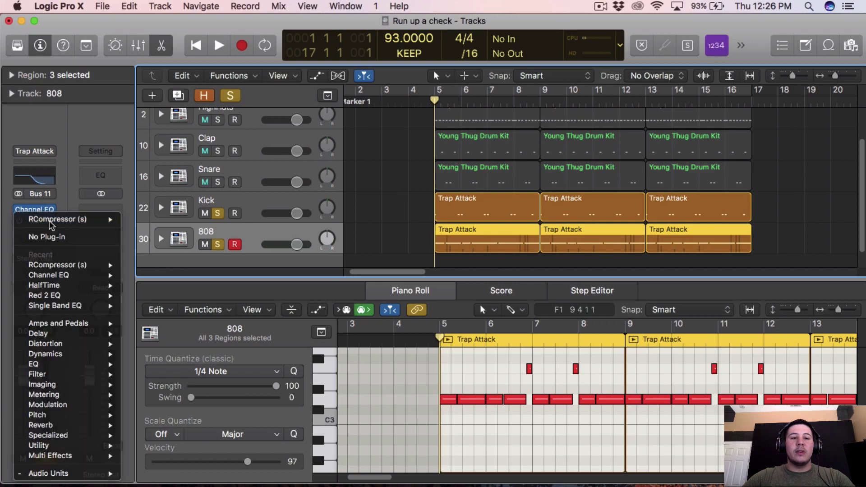
click(54, 238)
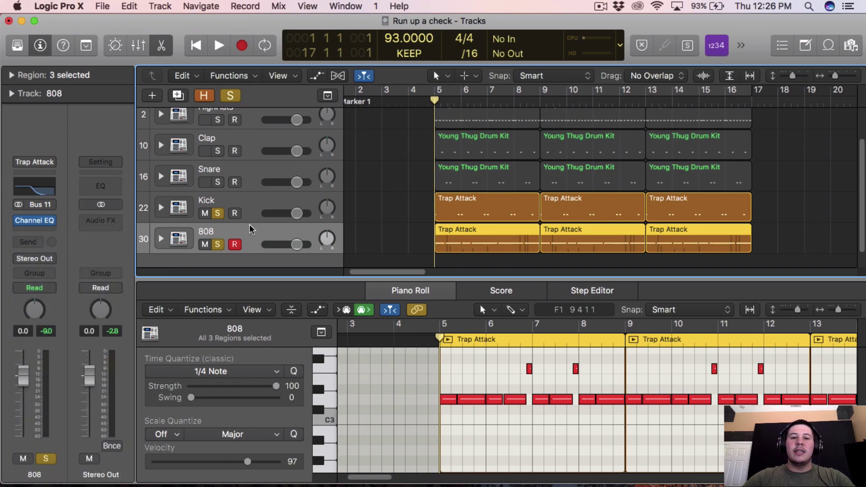
click(47, 230)
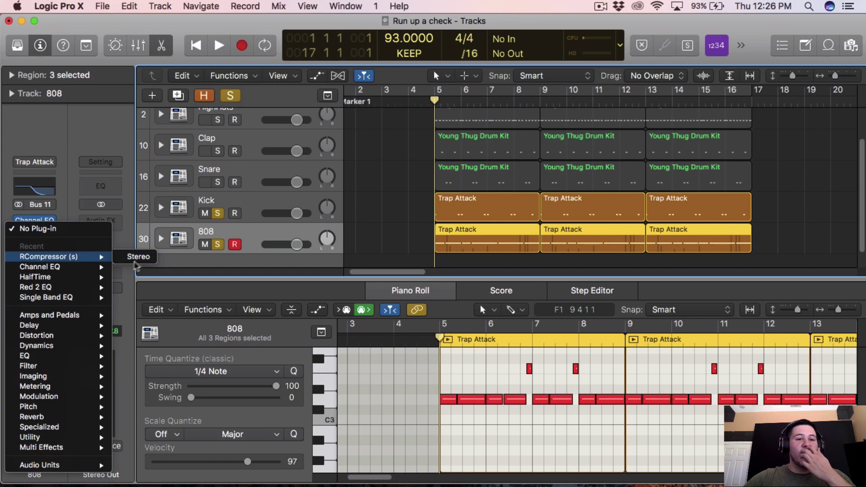
click(139, 264)
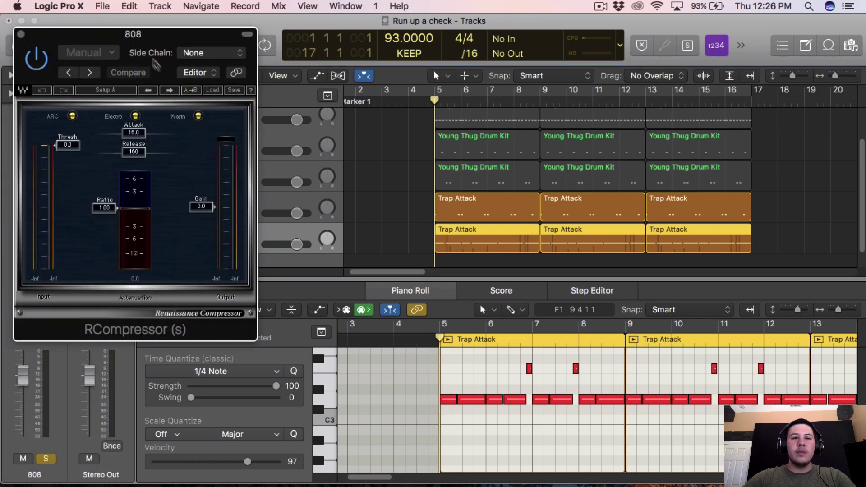
- Show an enlarged Mixer below the tracks and reposition the compressor window
drag(145, 49, 285, 60)
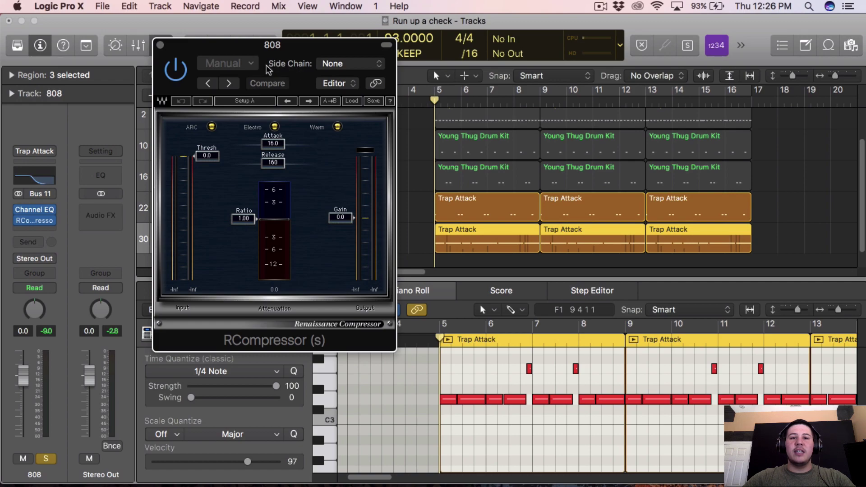
click(337, 68)
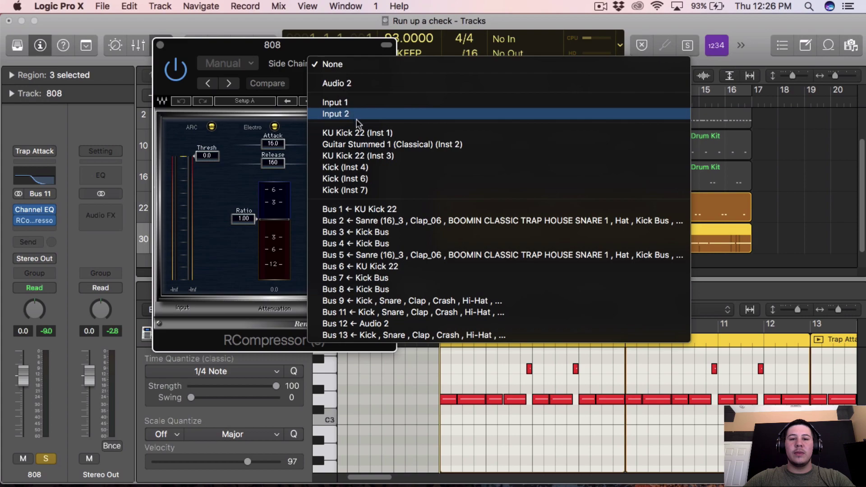
click(276, 66)
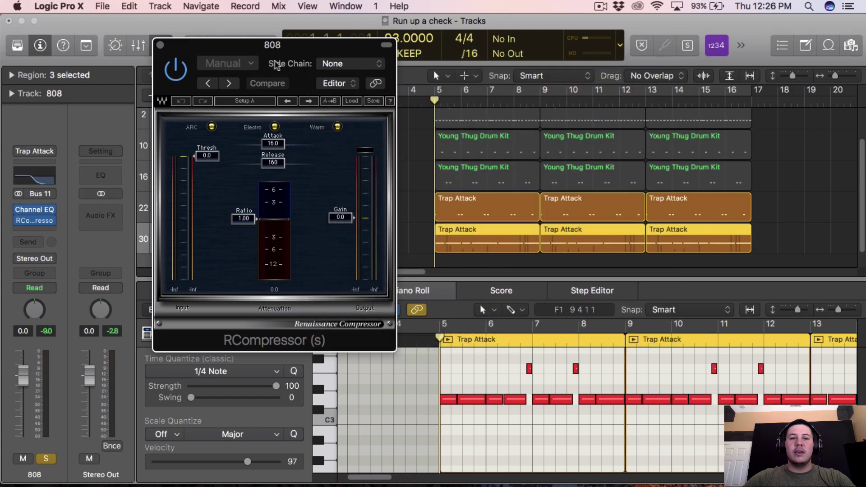
click(138, 45)
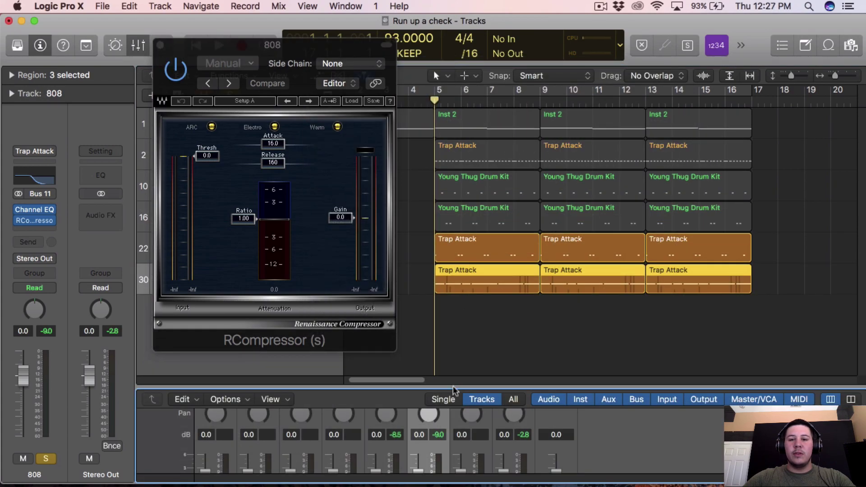
drag(455, 386, 455, 186)
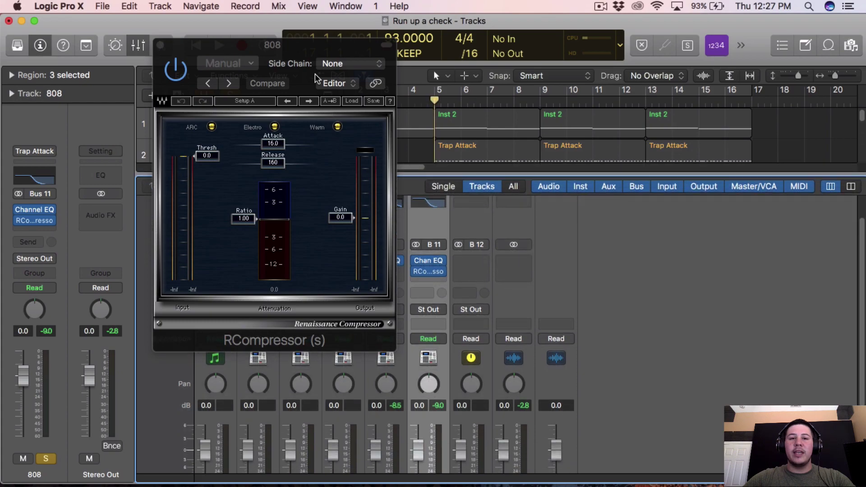
drag(315, 74, 195, 43)
scroll(388, 253, down, 5)
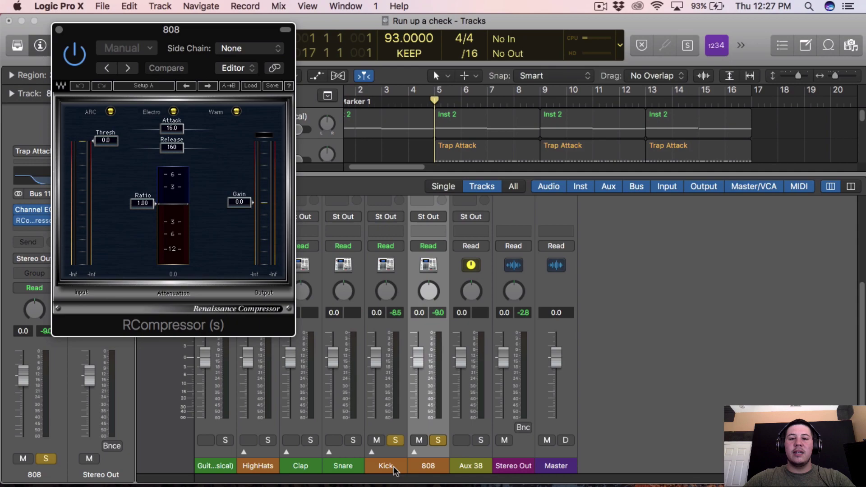
scroll(386, 465, up, 3)
scroll(386, 361, up, 5)
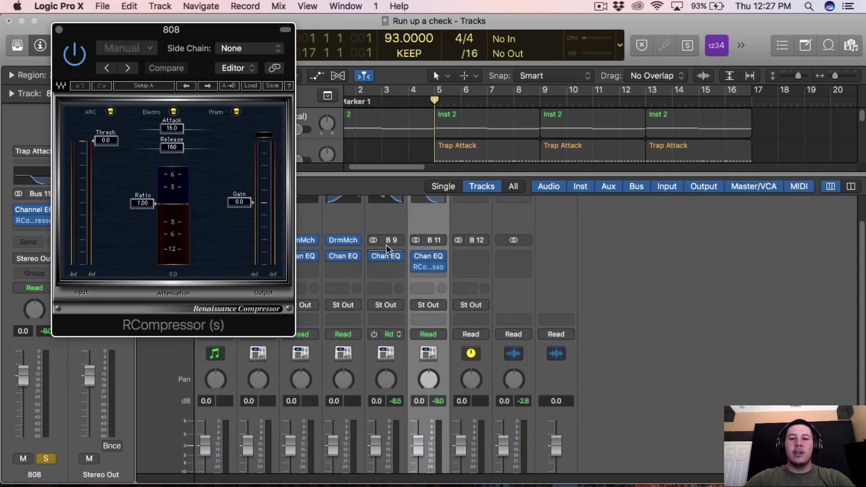
- Set the RCompressor's Side Chain source to Bus 9
click(249, 51)
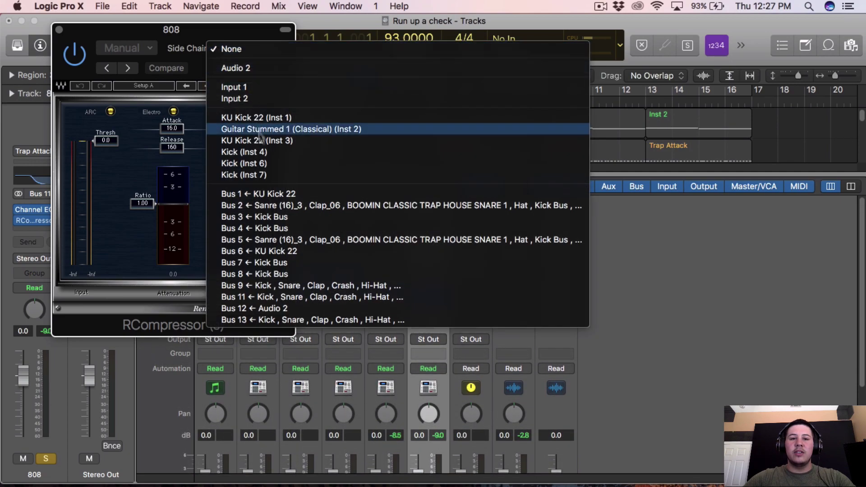
click(259, 283)
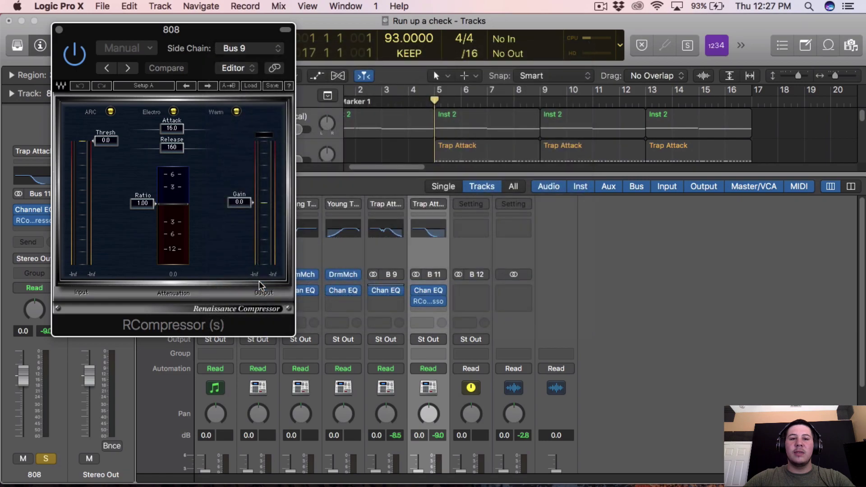
drag(190, 35, 487, 151)
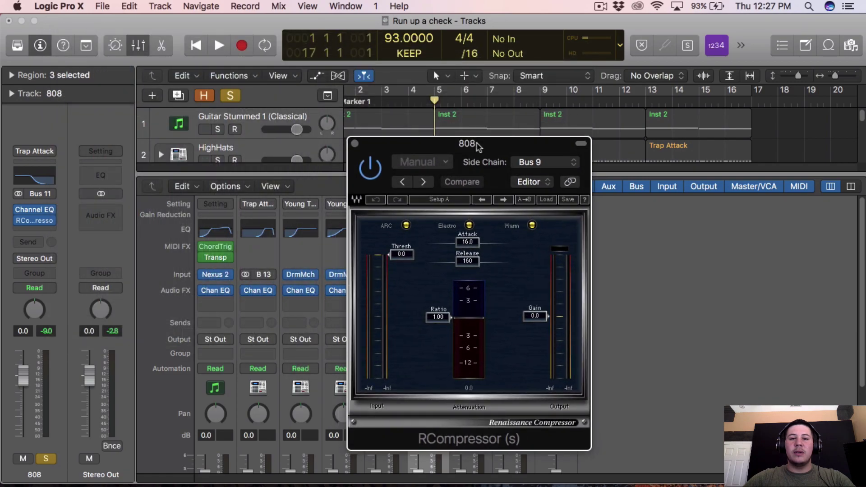
- Loop bars 5–9 with the cycle range and start playback
click(436, 93)
drag(436, 92, 526, 96)
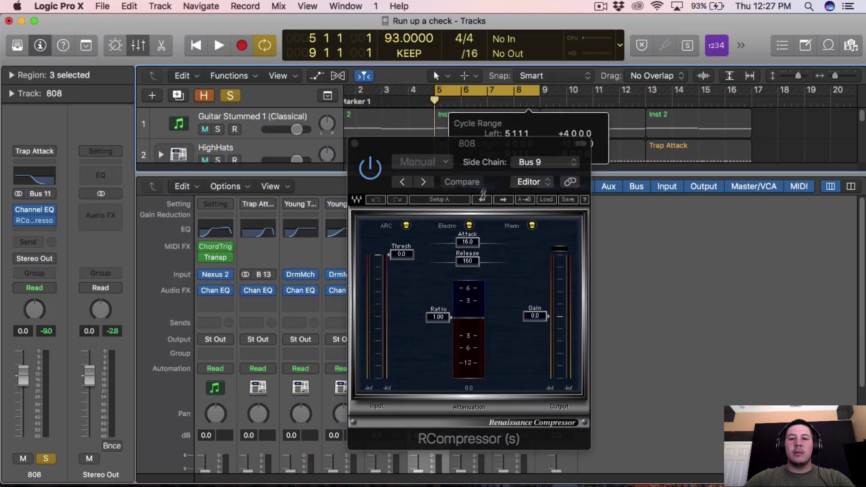
key(space)
- Tune the compressor to Threshold -41.0 and Ratio 2.79 while the loop plays
drag(404, 288, 440, 323)
drag(477, 159, 404, 115)
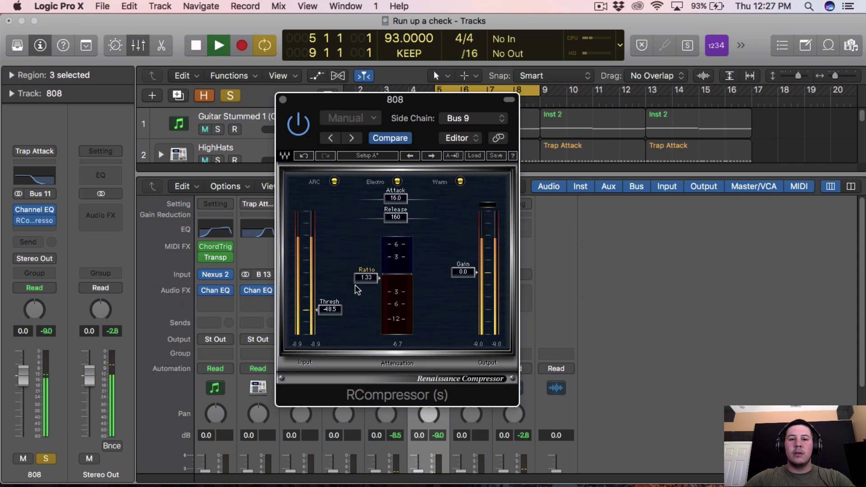
drag(330, 310, 369, 297)
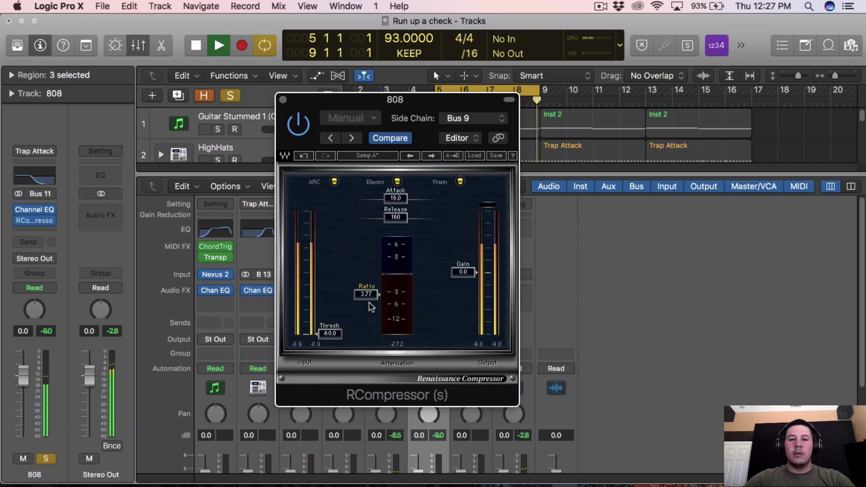
key(space)
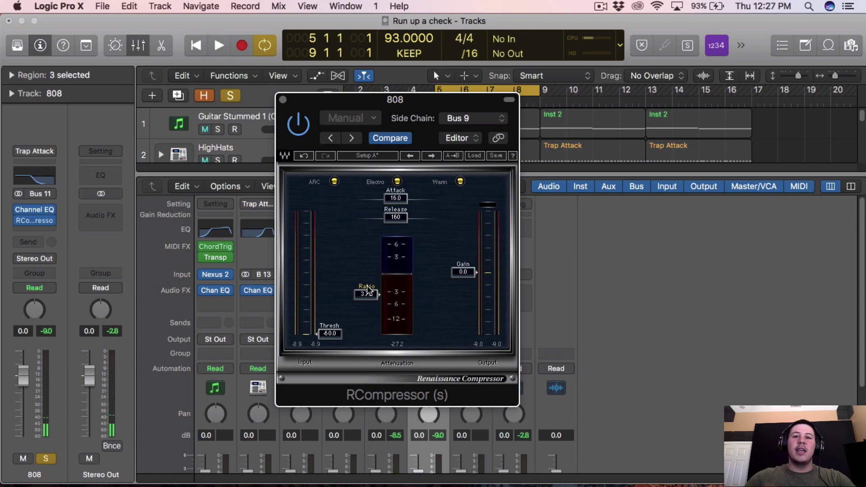
mouse_move(376, 304)
mouse_down()
mouse_move(342, 325)
mouse_move(361, 309)
mouse_up()
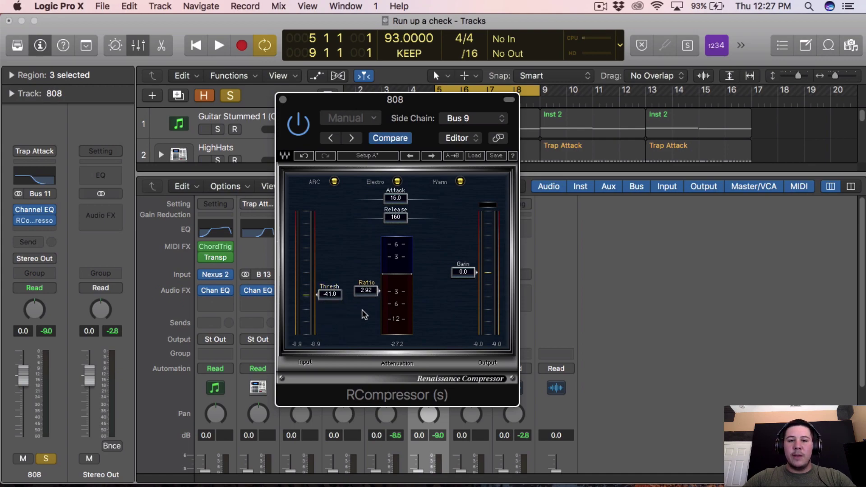
click(376, 122)
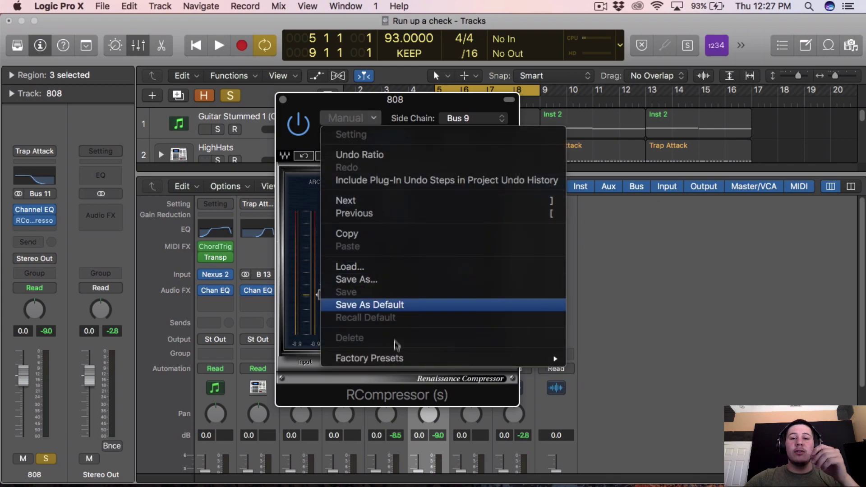
- Load the RCompressor's Pumper factory preset and start playback
mouse_move(397, 359)
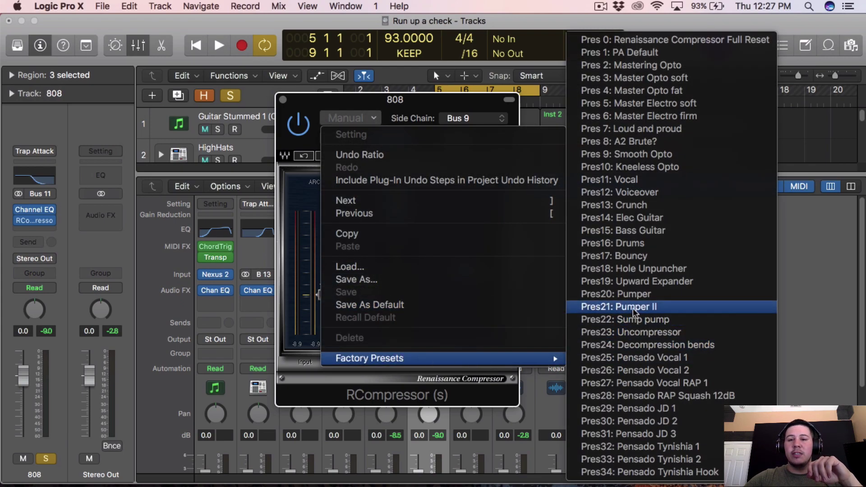
click(638, 295)
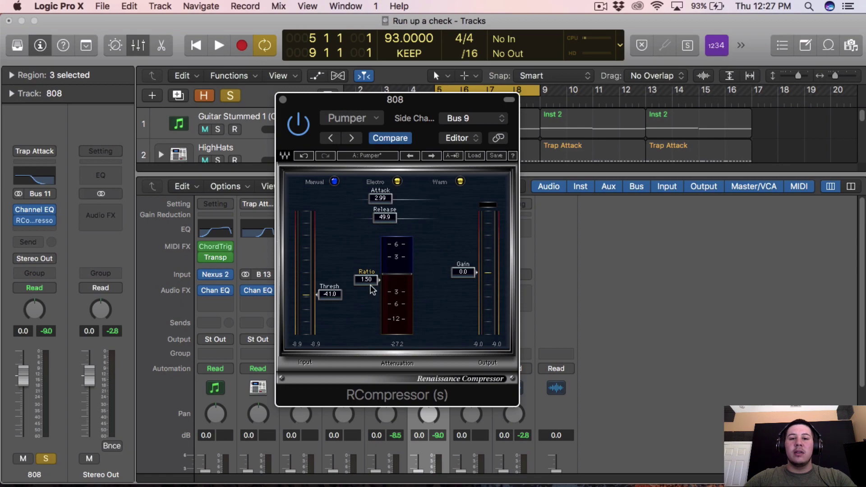
scroll(339, 302, up, 15)
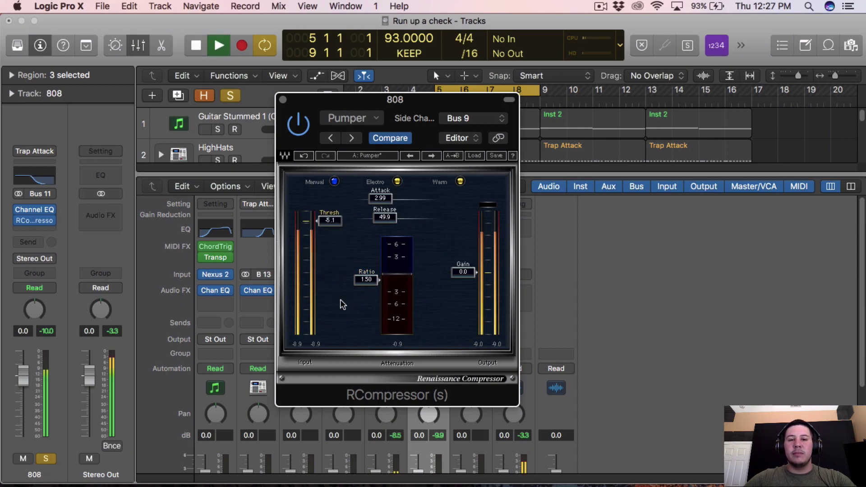
key(space)
- Adjust the Pumper settings to Threshold -15.0, Ratio 2.13 and Gain 3.4
scroll(339, 306, down, 4)
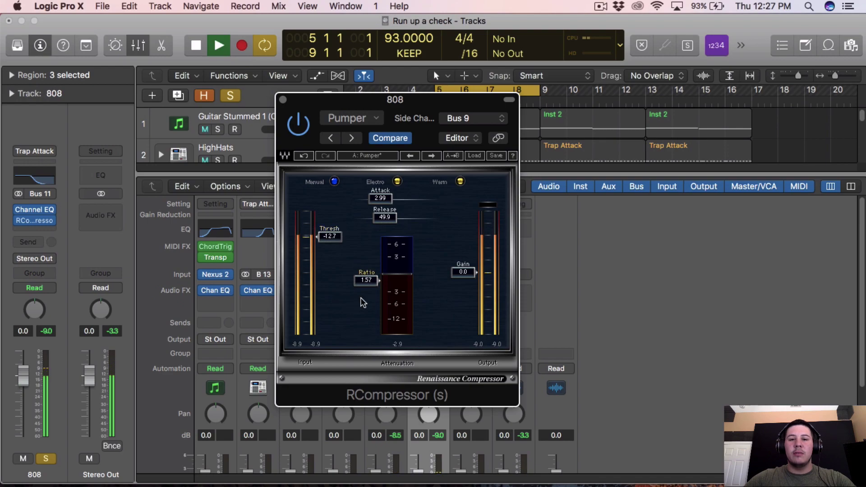
scroll(362, 302, up, 5)
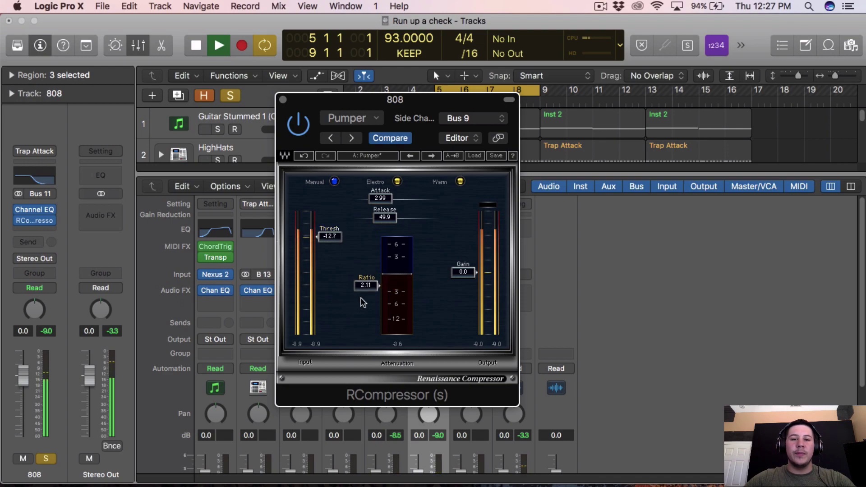
scroll(361, 301, up, 1)
scroll(330, 314, down, 3)
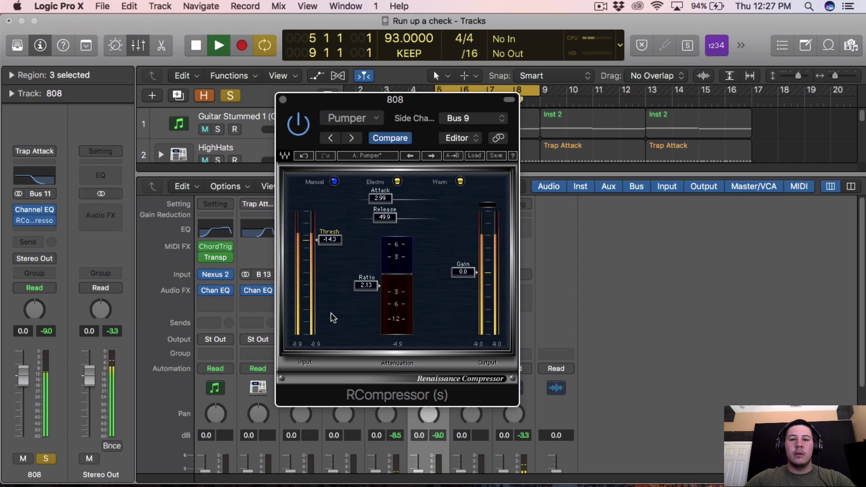
scroll(331, 312, down, 1)
scroll(464, 279, up, 1)
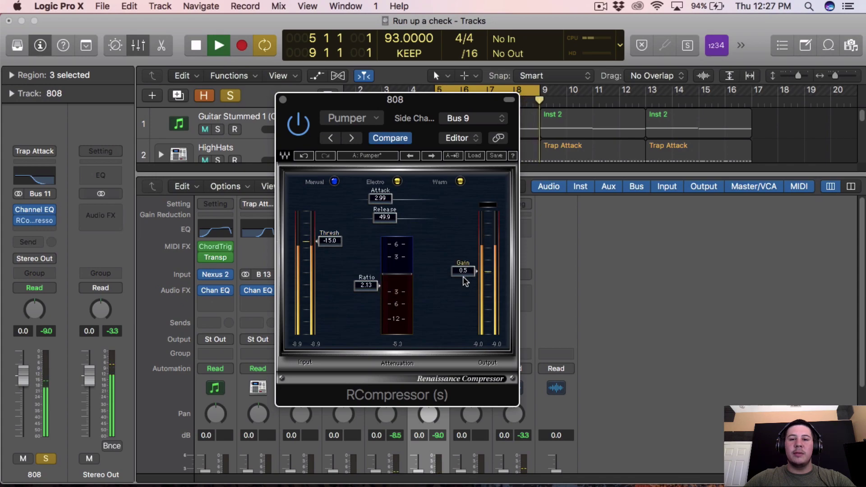
scroll(465, 280, up, 6)
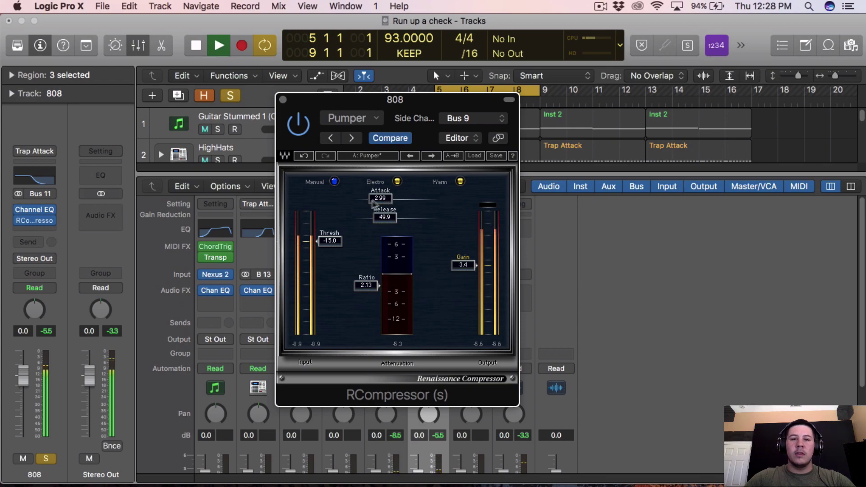
- Set the compressor's Release to 105 and Attack to 2.91, then audition the result
key(space)
drag(387, 221, 419, 219)
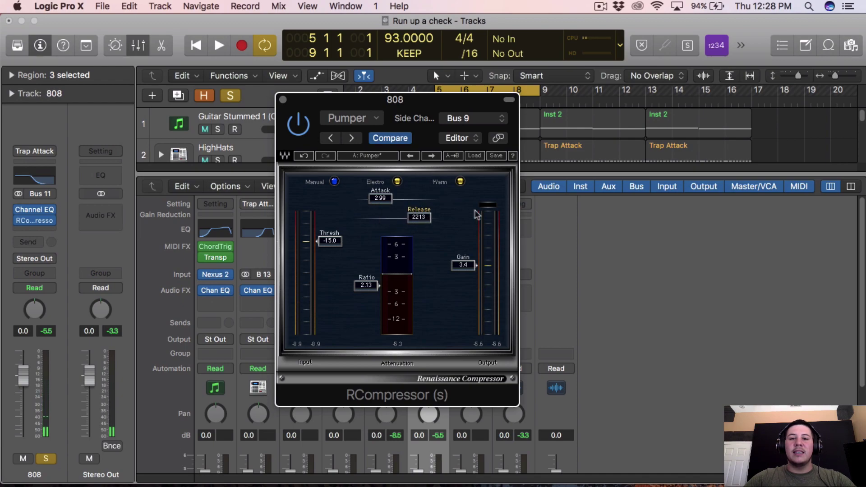
drag(426, 222, 396, 215)
scroll(382, 206, down, 4)
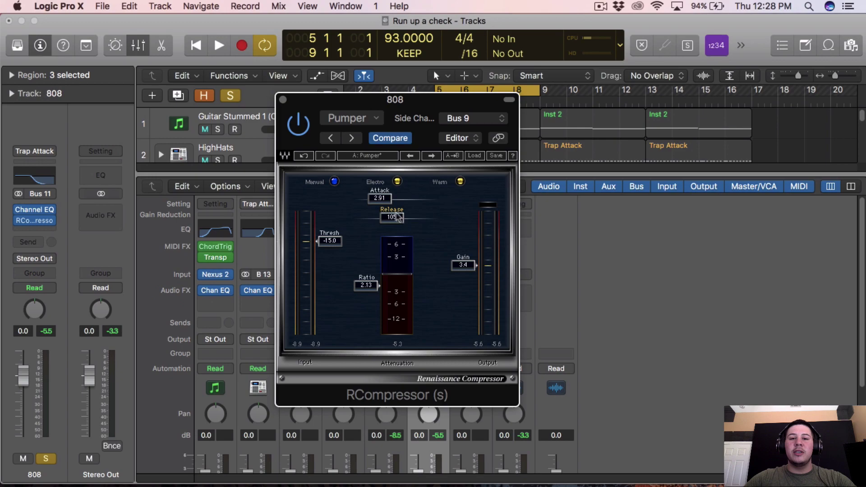
key(space)
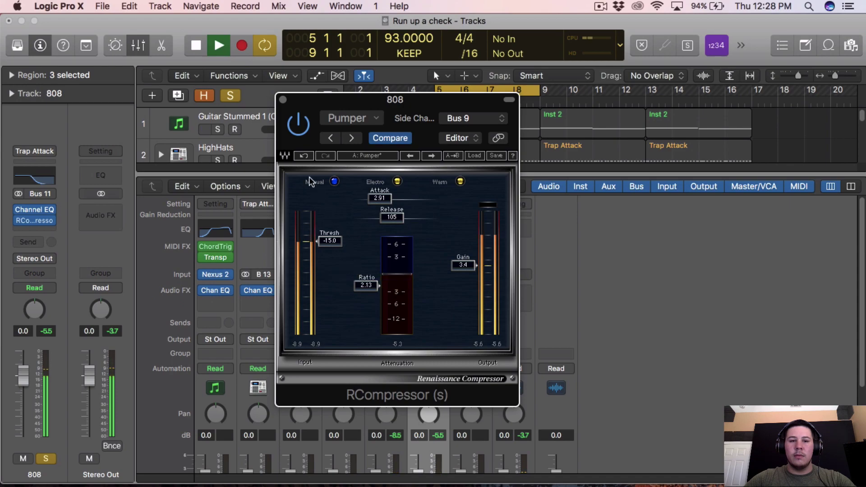
key(space)
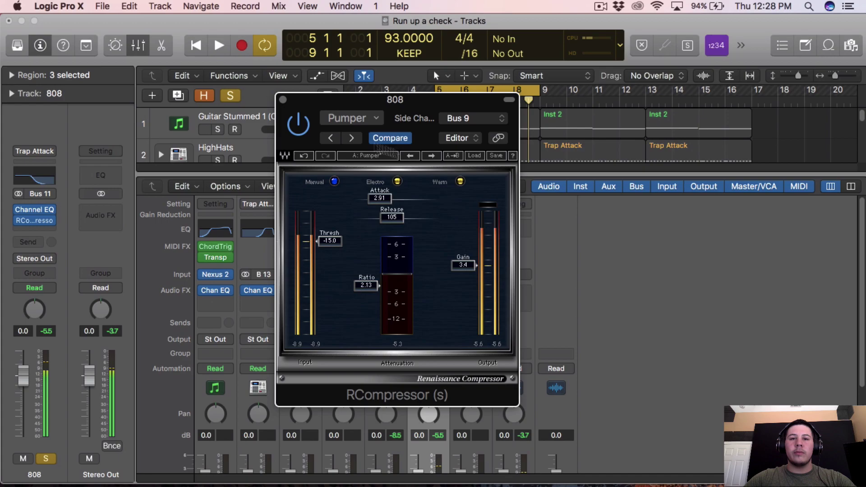
- Enlarge the tracks area to show every track and move the compressor window aside
drag(396, 126, 303, 189)
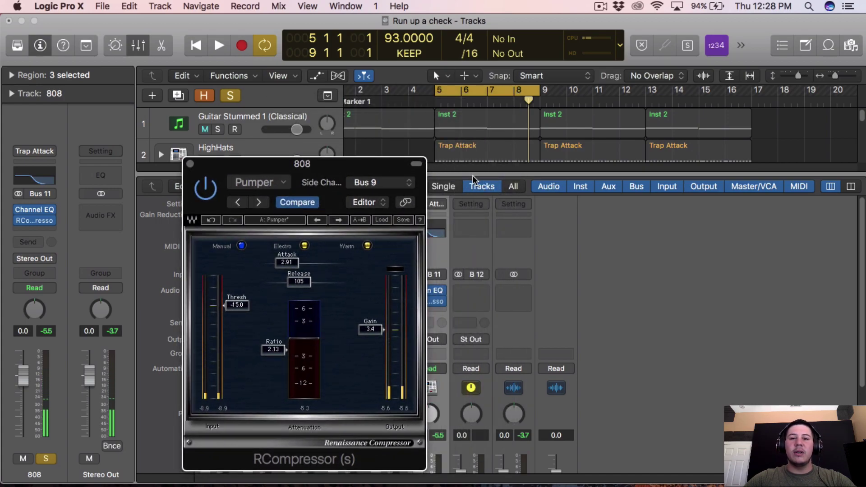
drag(473, 175, 472, 370)
drag(310, 166, 492, 170)
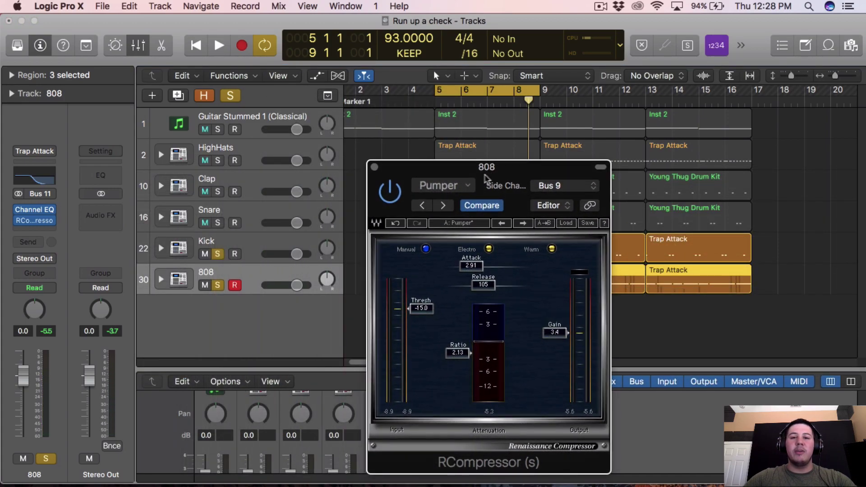
- Play the 808 with the compressor bypassed, then switch the compressor back on
click(390, 197)
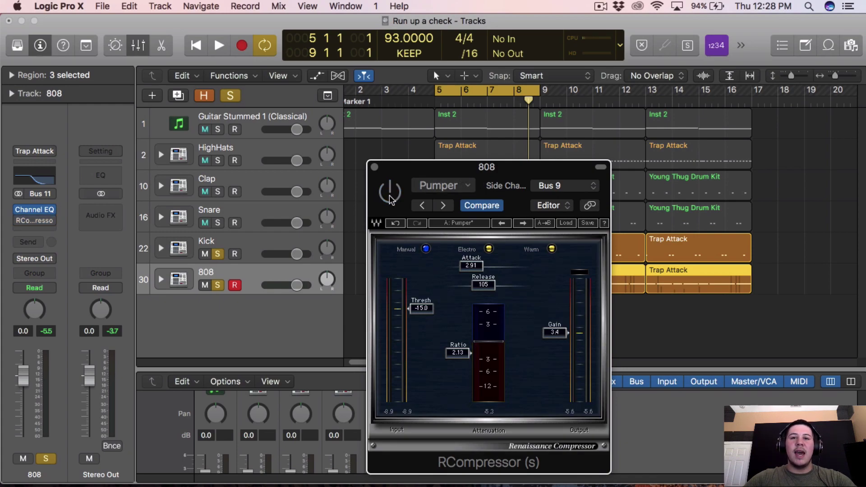
key(space)
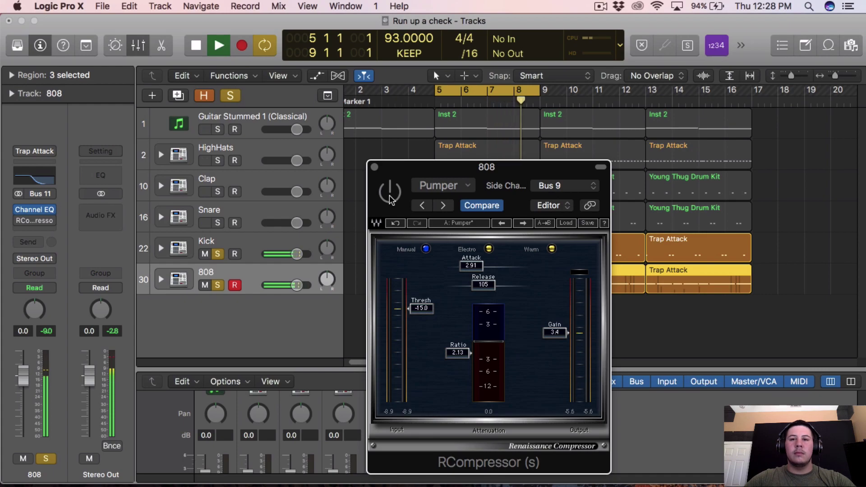
key(space)
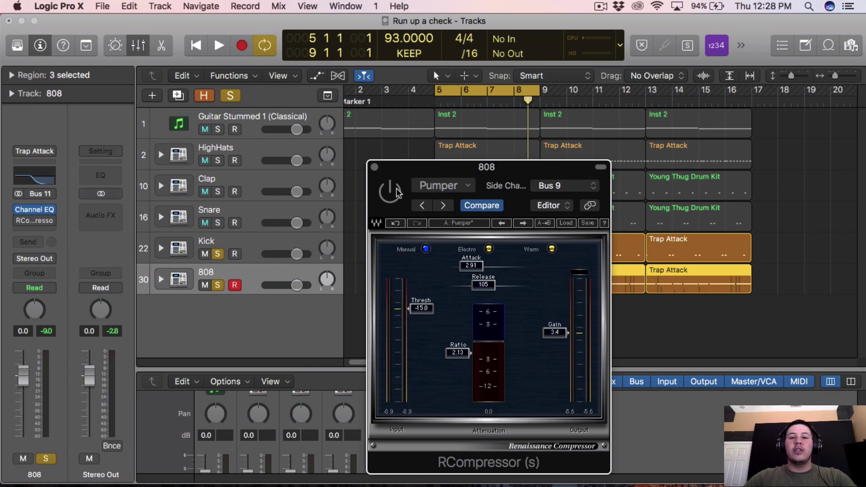
click(395, 190)
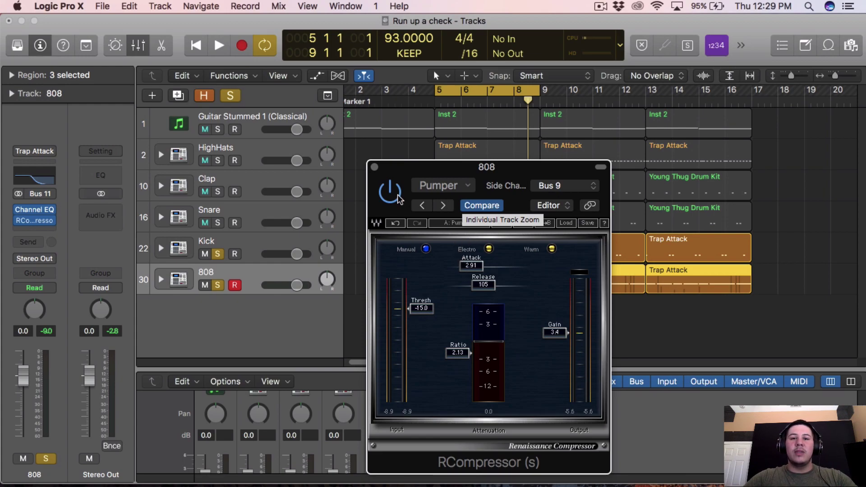
- Listen to the compressed 808, then stop and close the compressor window
key(space)
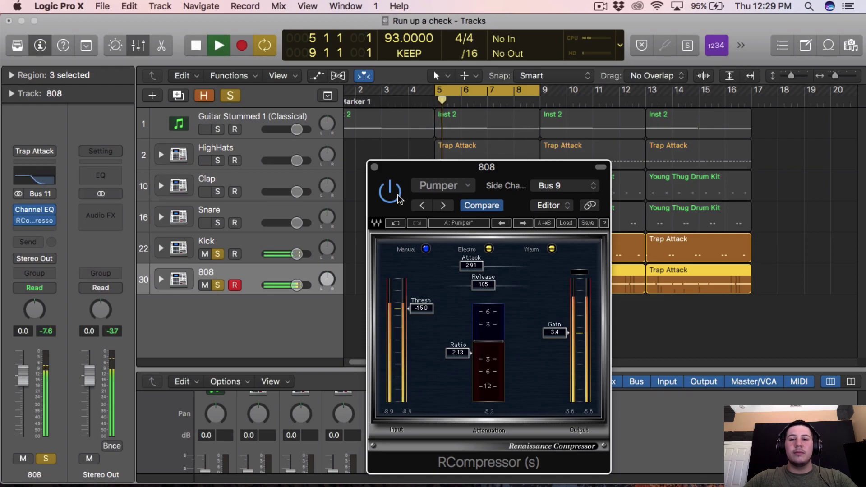
drag(491, 176, 395, 92)
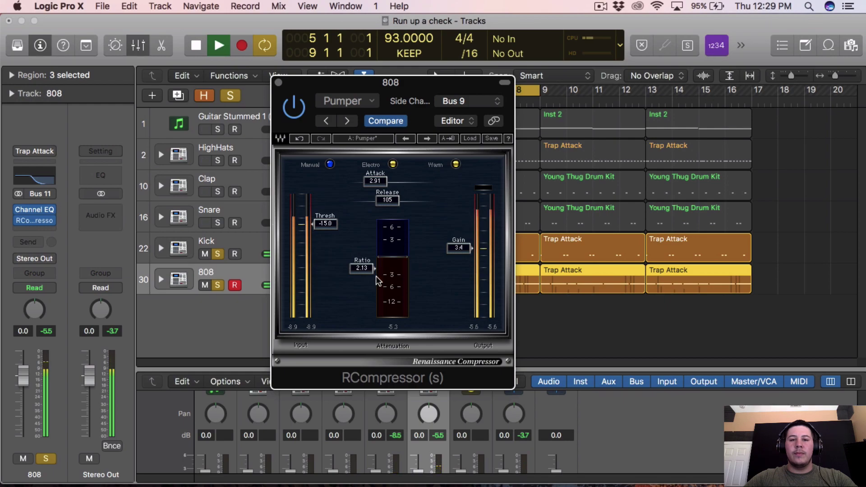
key(space)
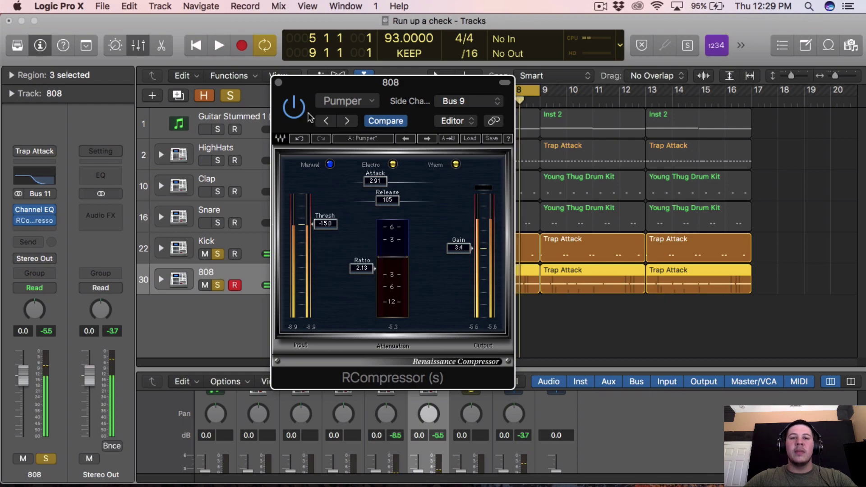
click(278, 82)
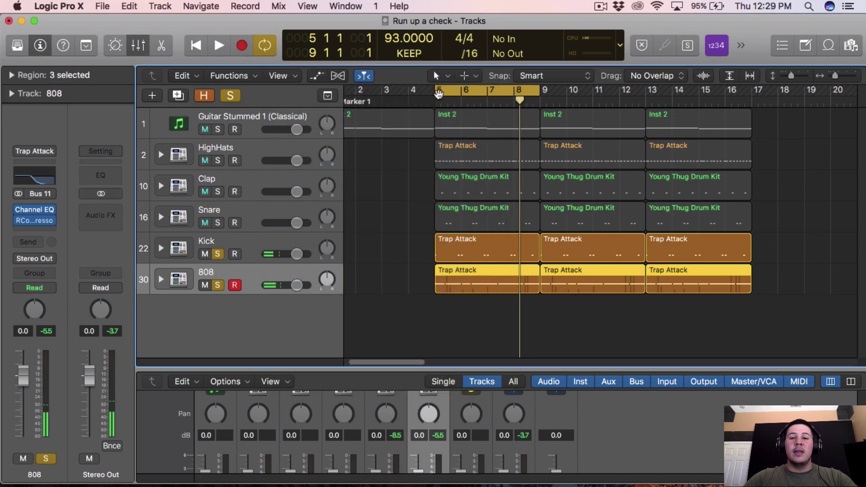
- Turn off soloing and stretch the cycle range from bar 1 to bar 17
click(230, 95)
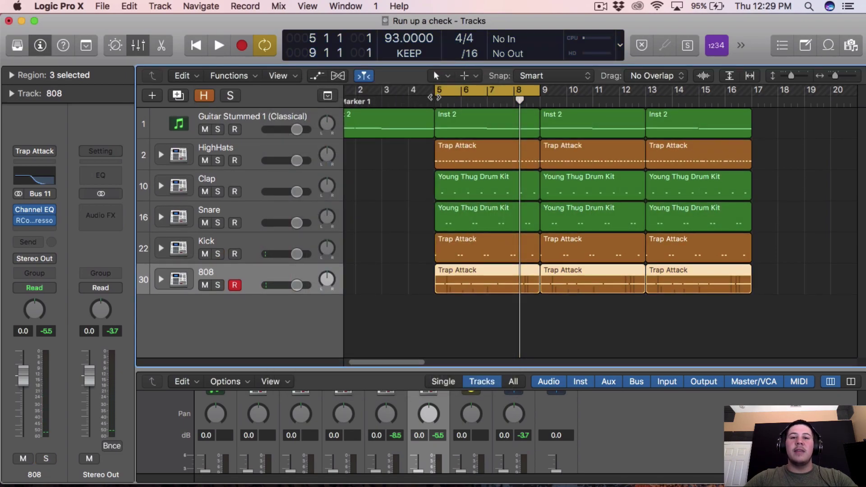
drag(434, 97, 387, 135)
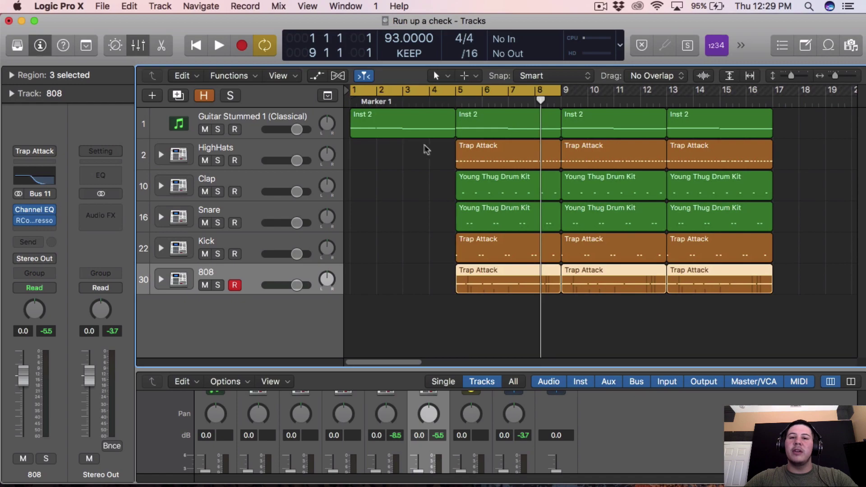
drag(557, 91, 780, 92)
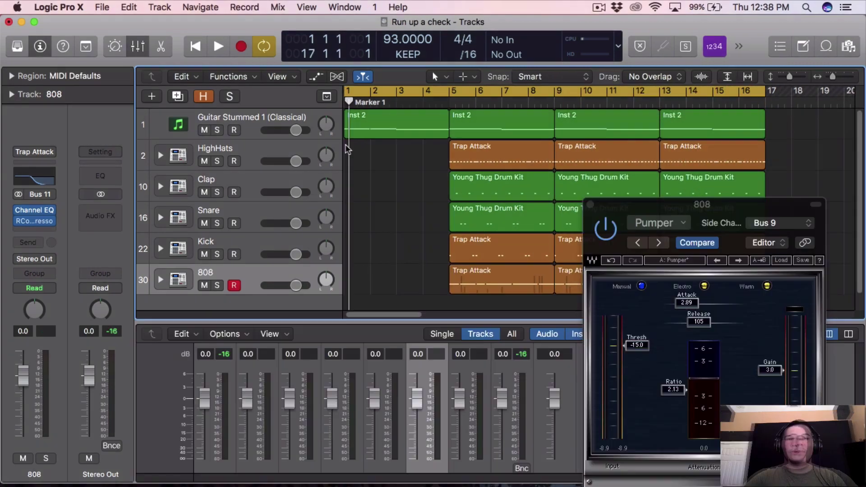
- Play the full mix from bar 1, comparing the 808 with its compressor bypassed
key(space)
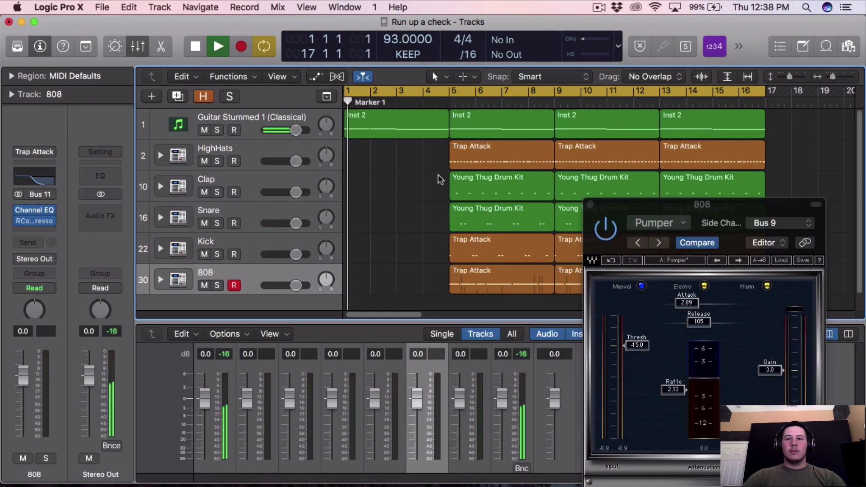
drag(616, 215, 619, 110)
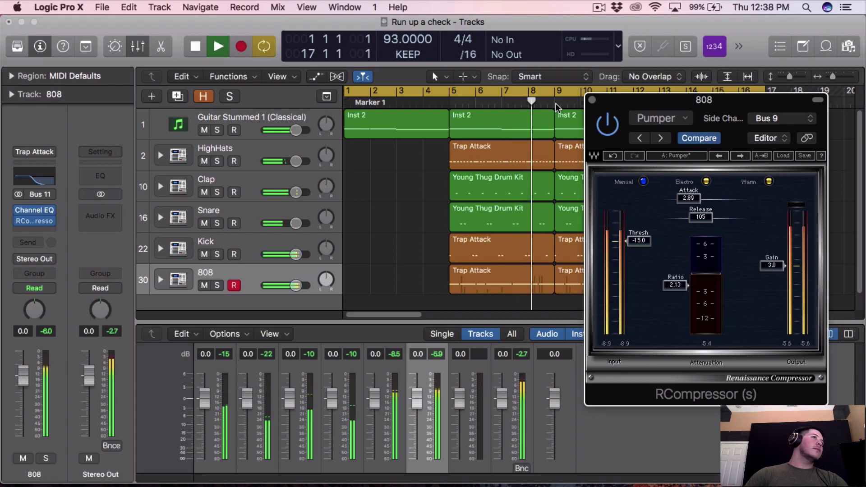
click(602, 125)
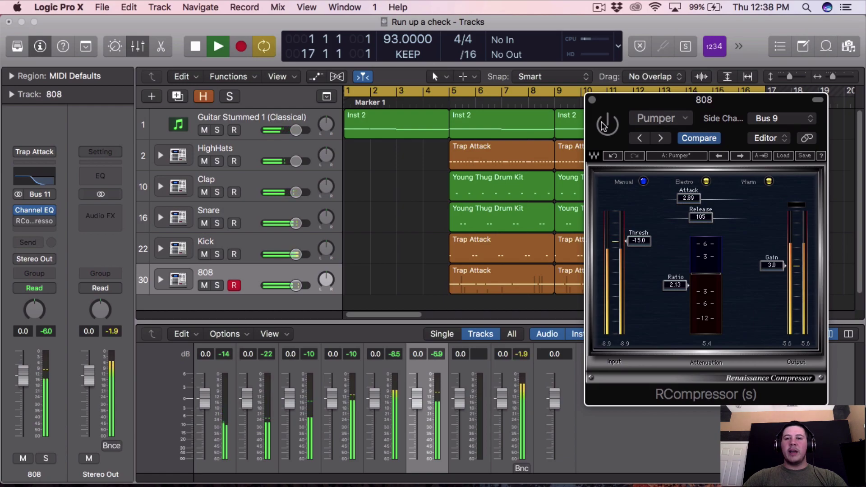
drag(614, 128, 220, 89)
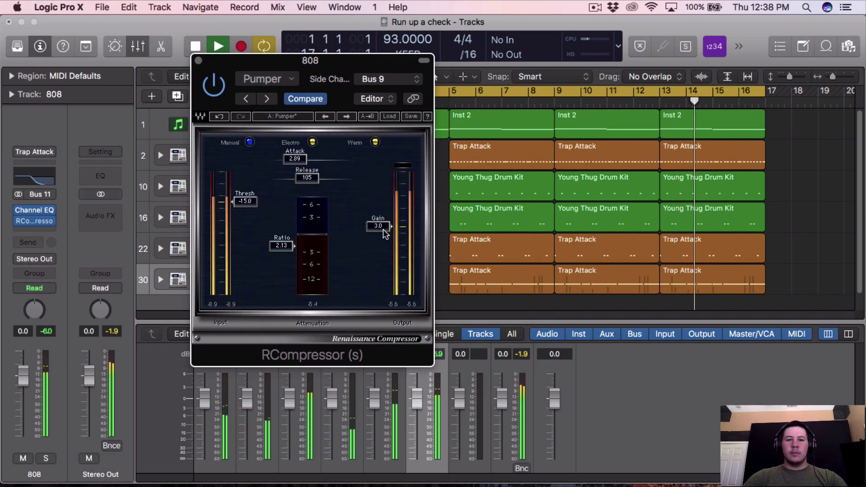
- Sweep the 808 RCompressor threshold from -54.4 upward during playback, settling at -22.0
drag(244, 212, 245, 212)
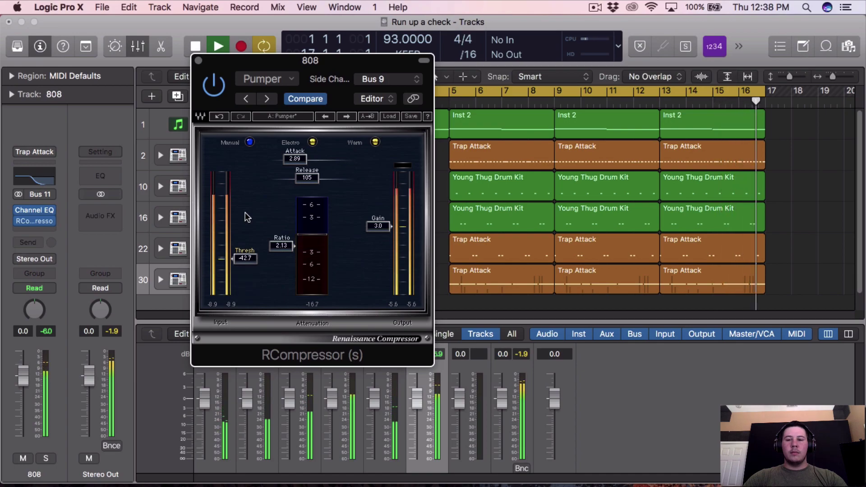
mouse_move(245, 226)
mouse_down()
mouse_move(245, 245)
mouse_move(248, 230)
mouse_up()
drag(217, 71, 500, 119)
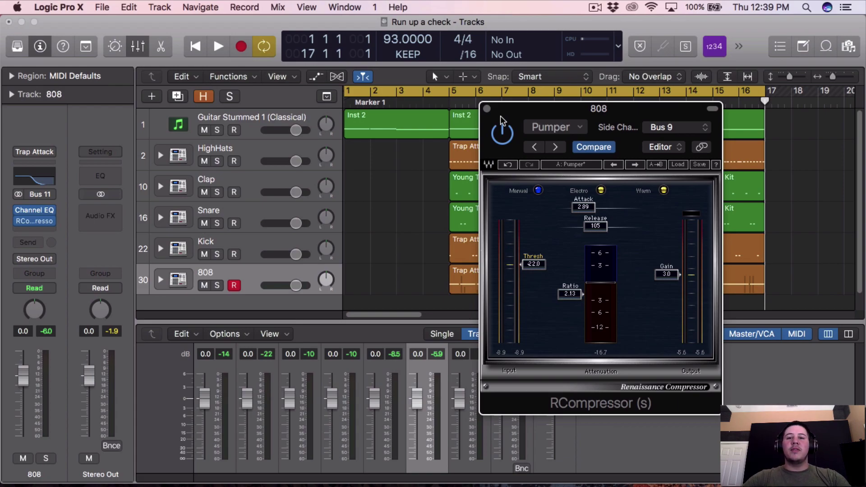
- Close the 808's RCompressor plug-in window, leaving the six-track arrangement visible
click(487, 109)
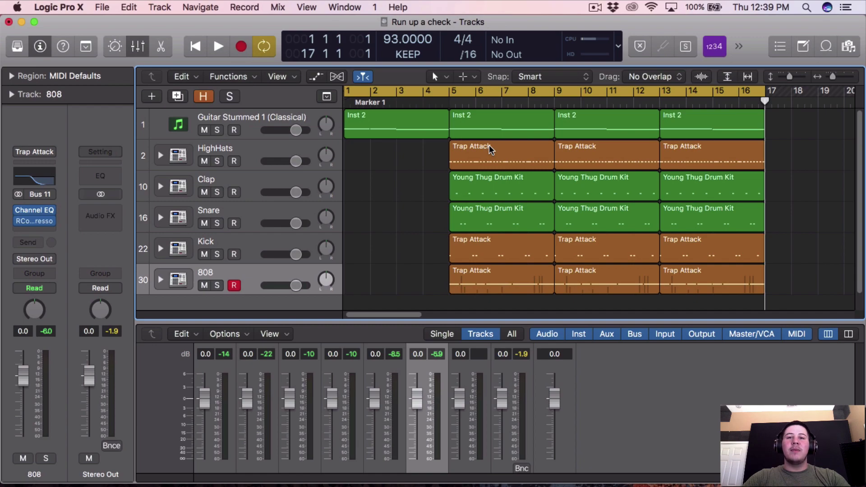
click(596, 8)
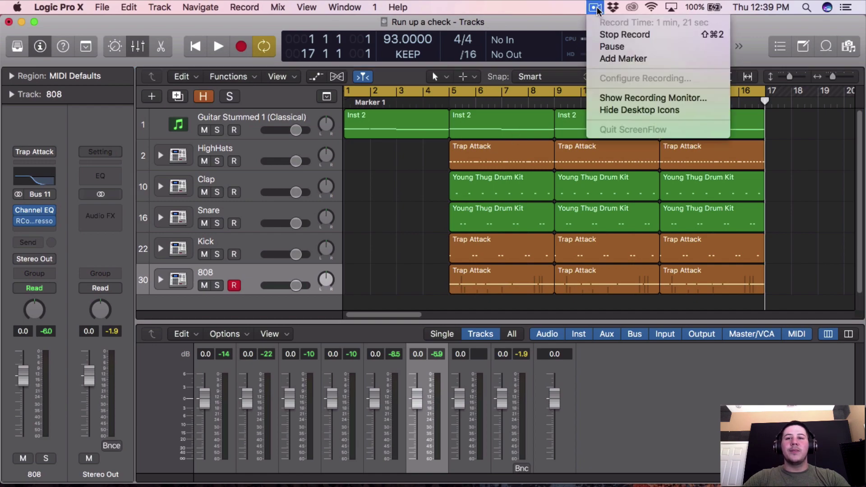